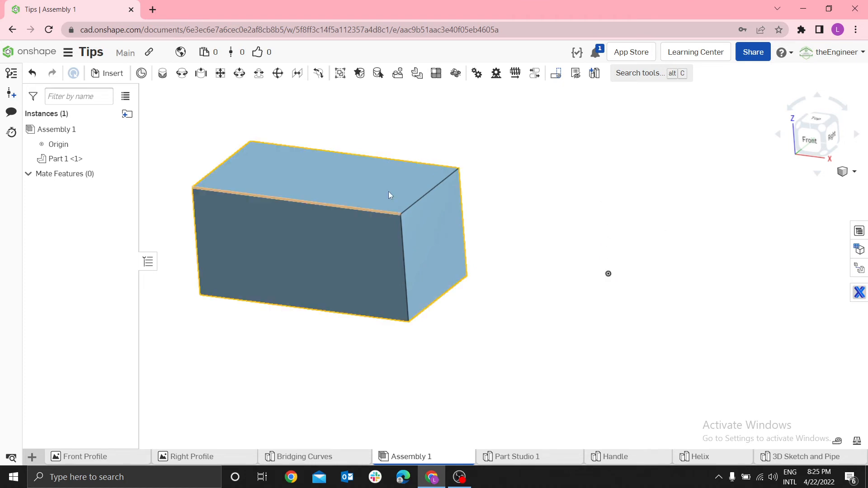
Add a mate connector on the assembly origin
left_click(141, 73)
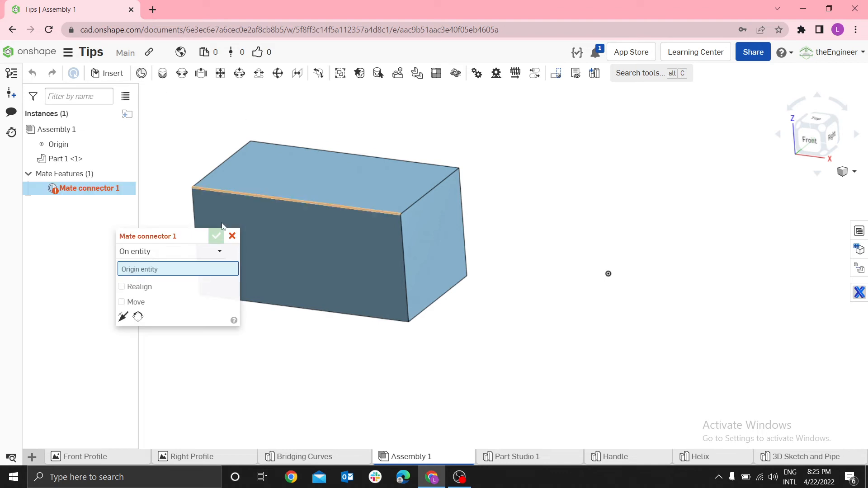
left_click(609, 275)
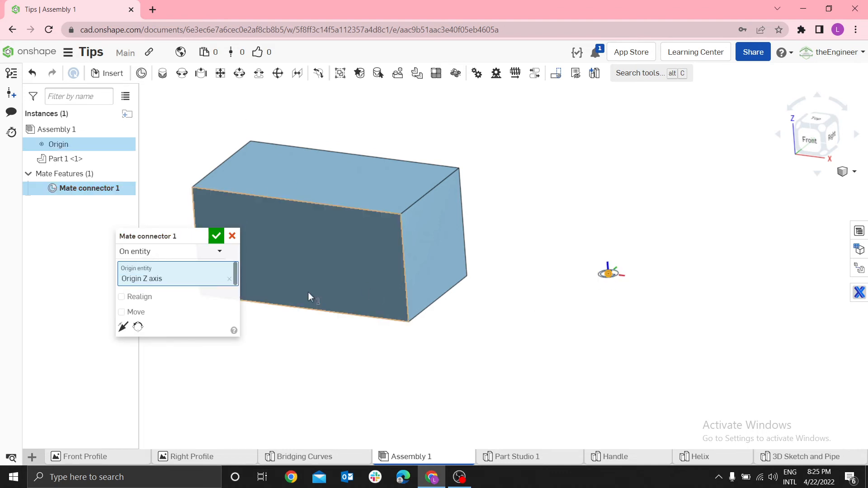
left_click(217, 236)
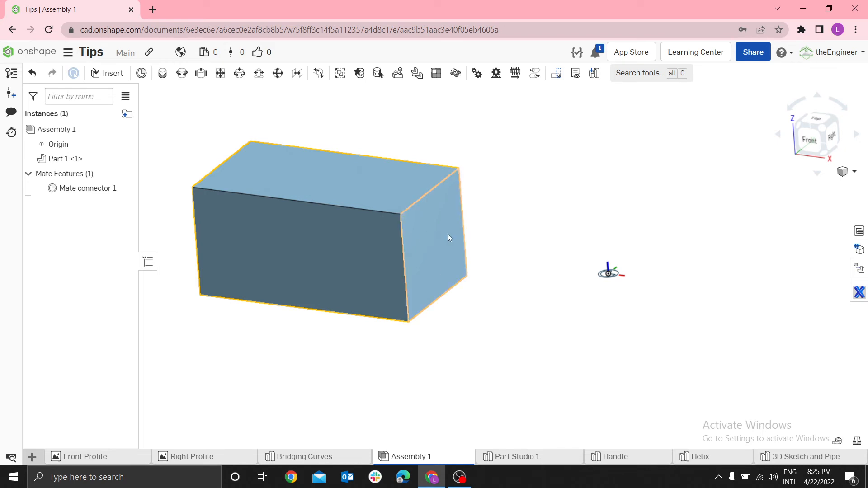
Add a second mate connector at the center of the block's right end face
left_click(141, 72)
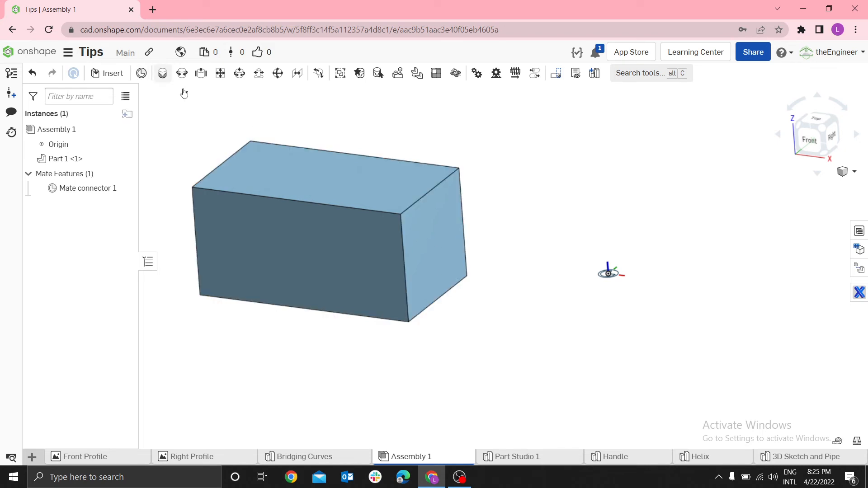
left_click(441, 243)
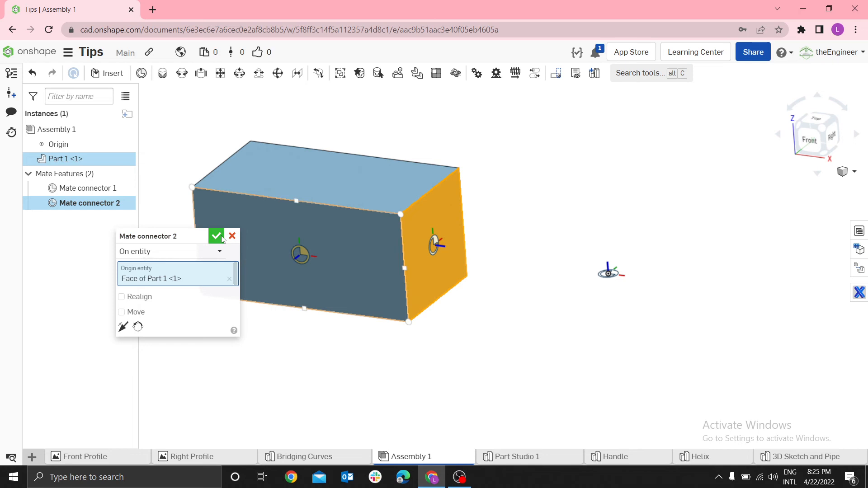
key("Return")
Realign the end-face mate connector with the face's vertical edge as primary axis and its secondary axis oriented like the origin connector's
scroll(502, 251, "up", 3)
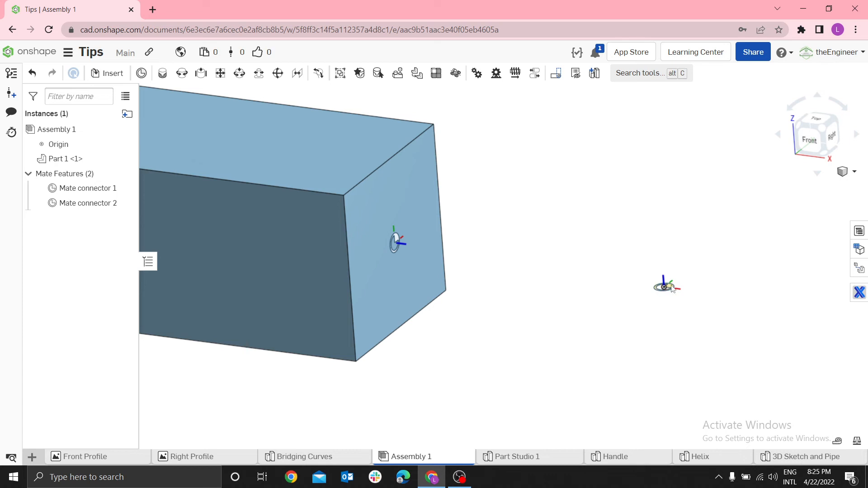
right_click(107, 203)
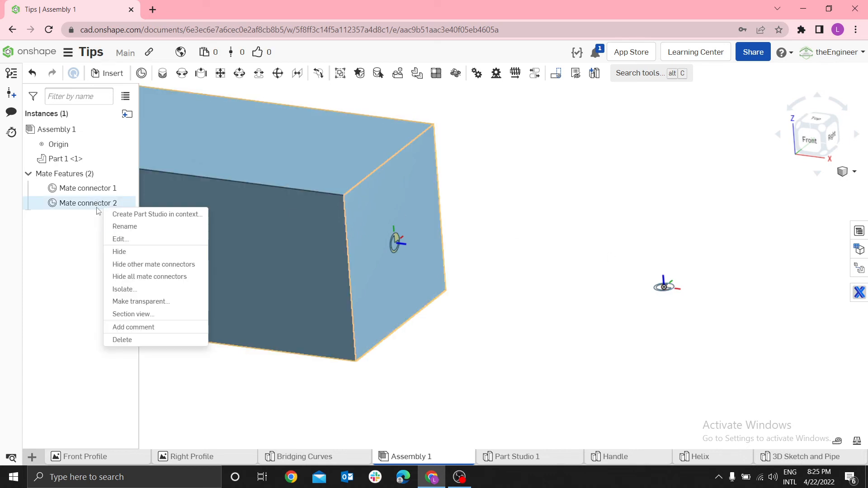
left_click(117, 238)
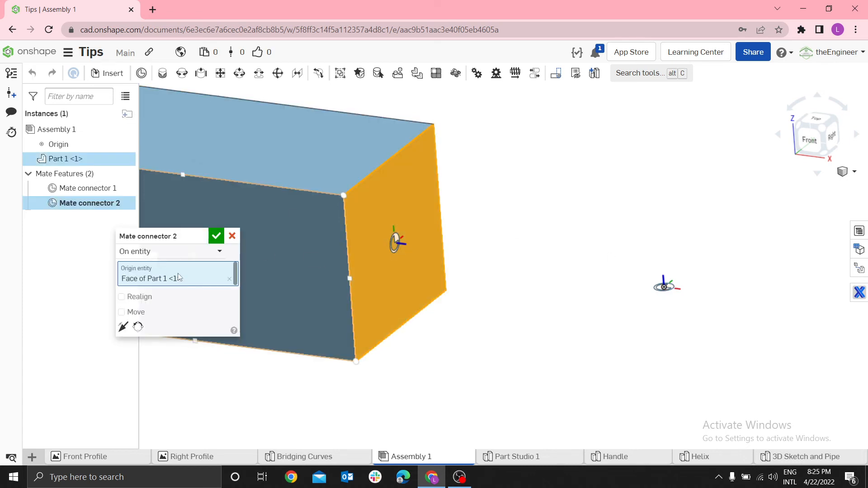
left_click(121, 298)
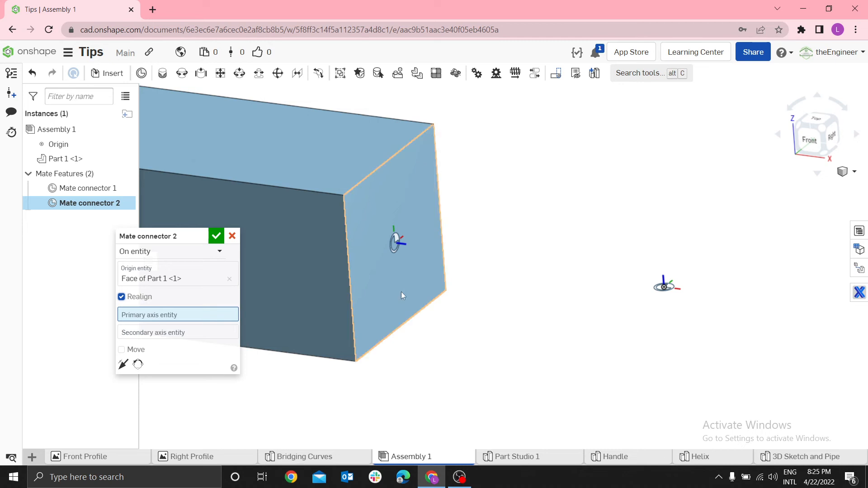
left_click(343, 215)
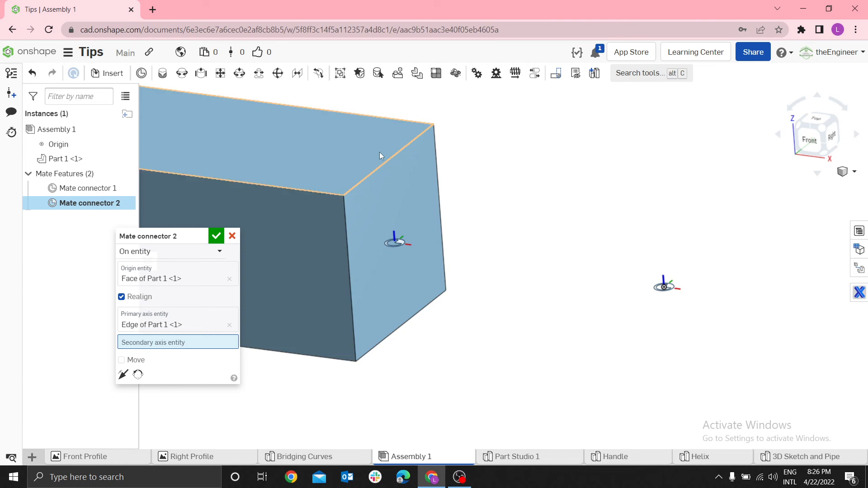
scroll(398, 240, "up", 2)
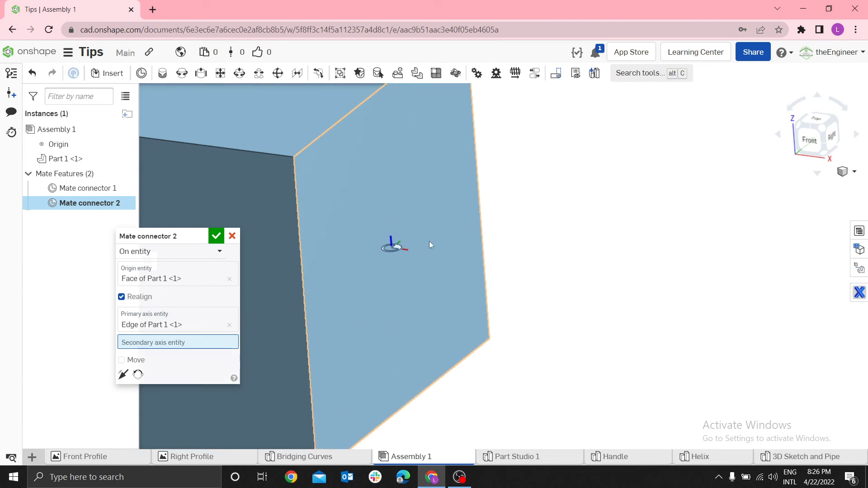
scroll(430, 245, "down", 3)
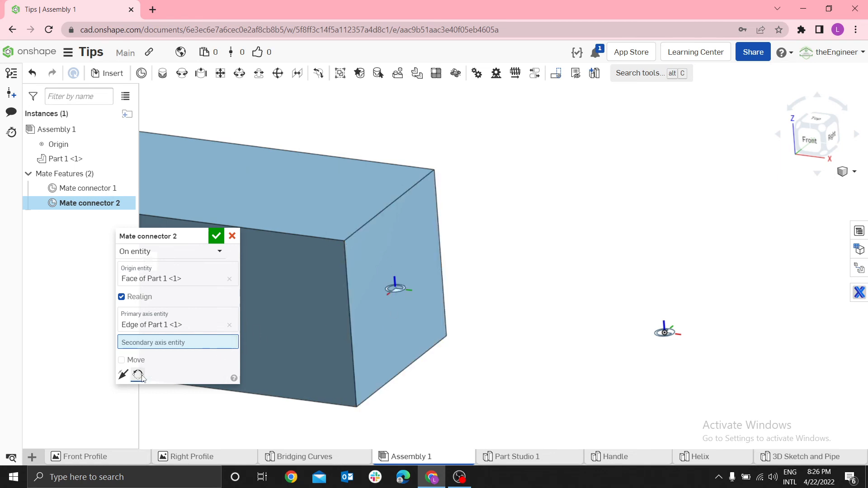
left_click(141, 377)
left_click(215, 235)
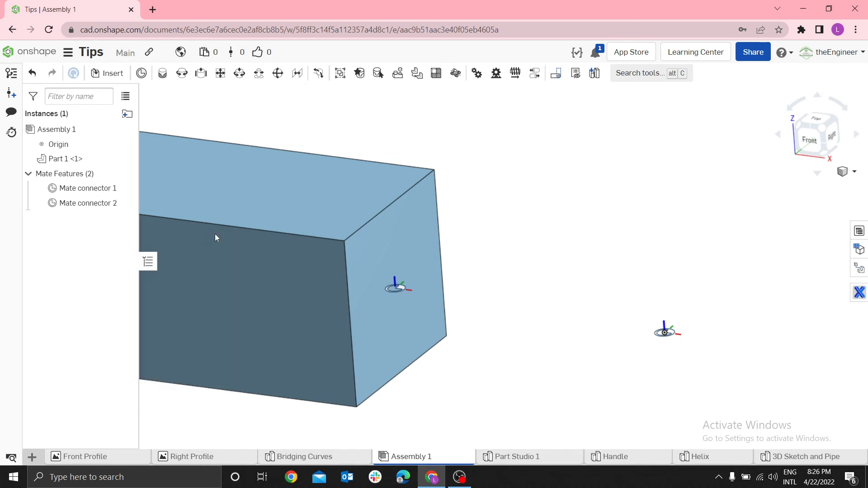
Join the origin mate connector and the block's end-face mate connector with a Fastened mate
scroll(528, 219, "down", 3)
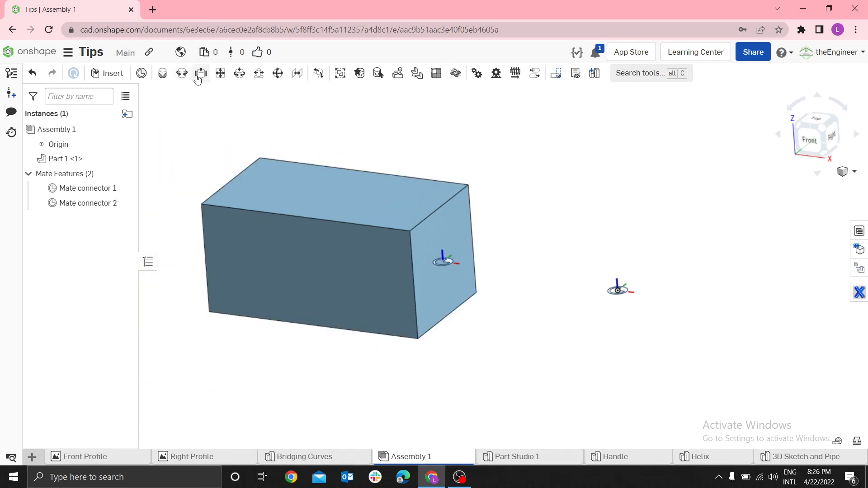
left_click(162, 77)
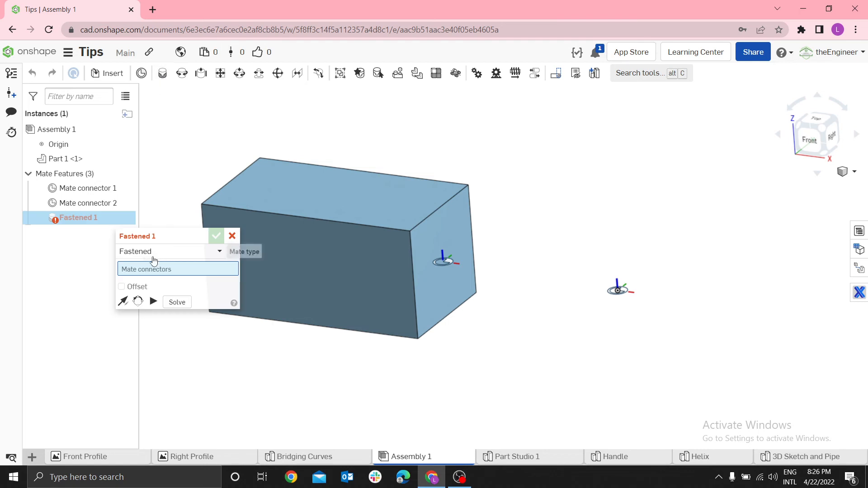
left_click(85, 188)
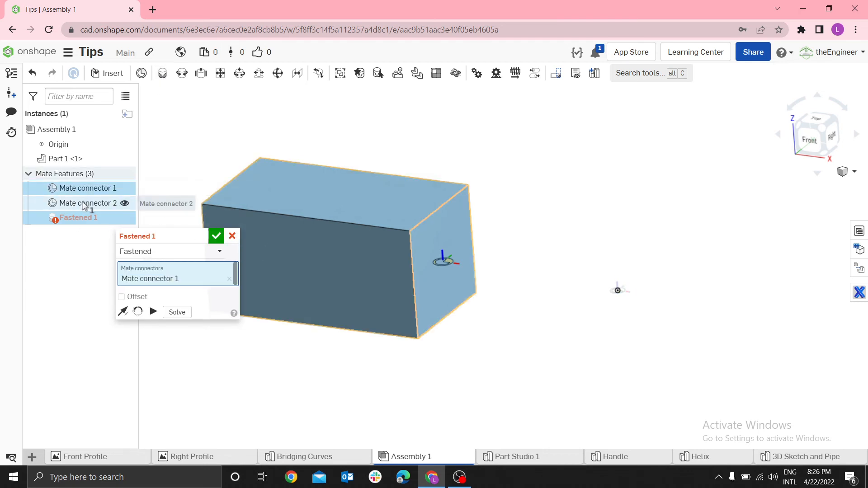
left_click(85, 203)
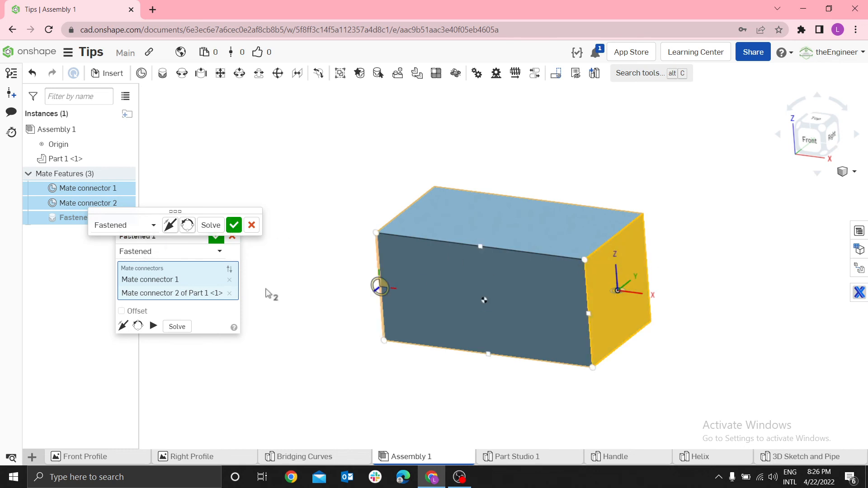
left_click(234, 224)
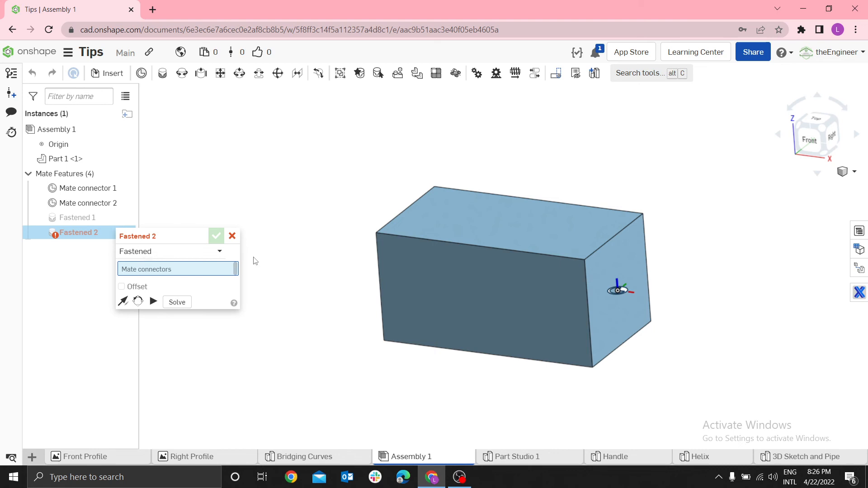
left_click(231, 236)
Delete the Fastened mate and both mate connectors from the assembly
scroll(681, 277, "up", 3)
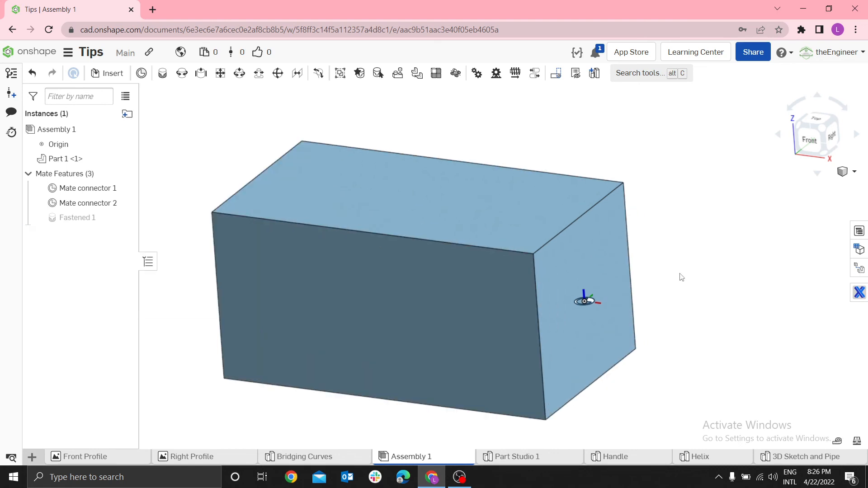
scroll(663, 296, "down", 3)
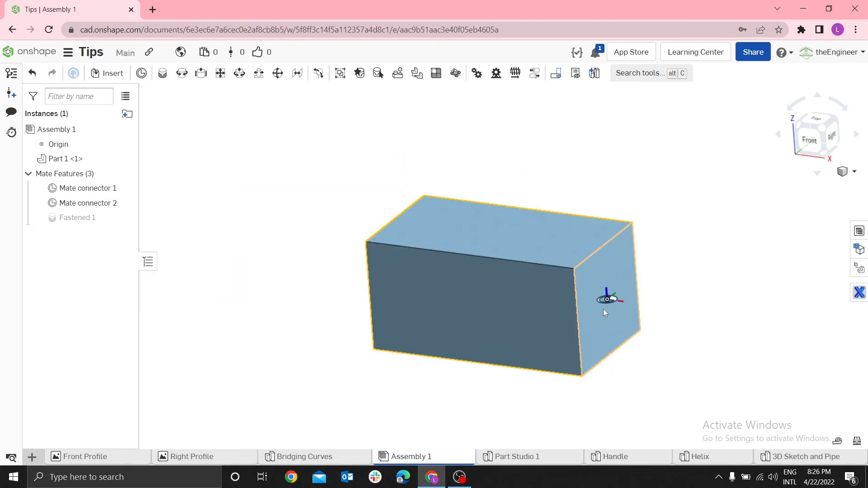
scroll(616, 302, "up", 3)
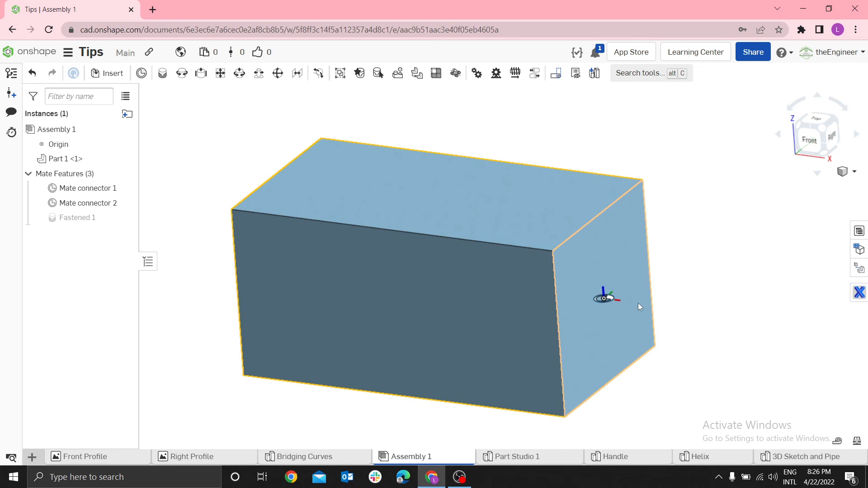
scroll(619, 289, "down", 3)
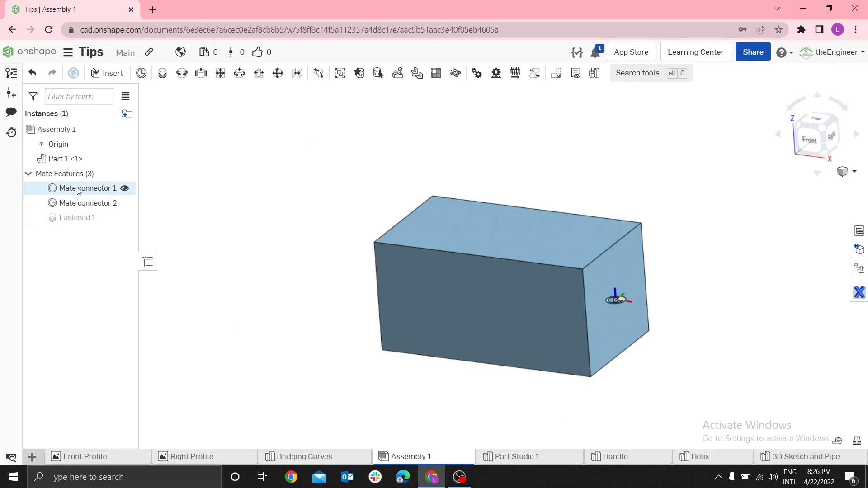
right_click(75, 219)
left_click(103, 345)
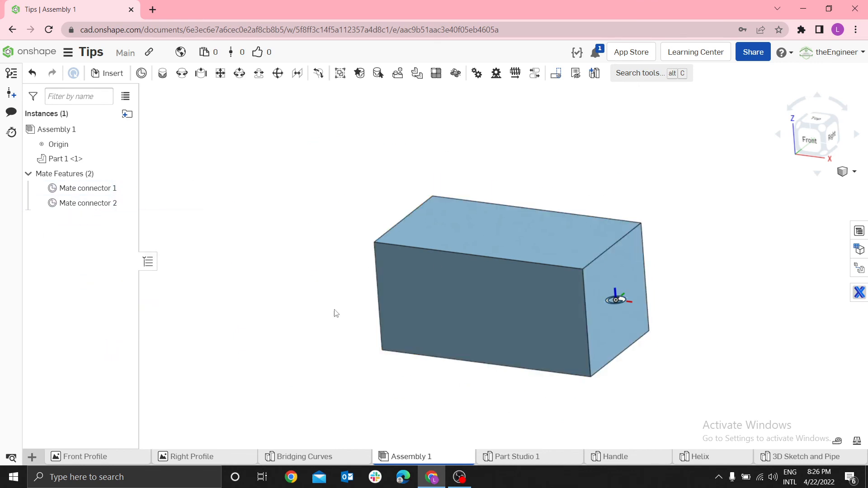
right_click(98, 203)
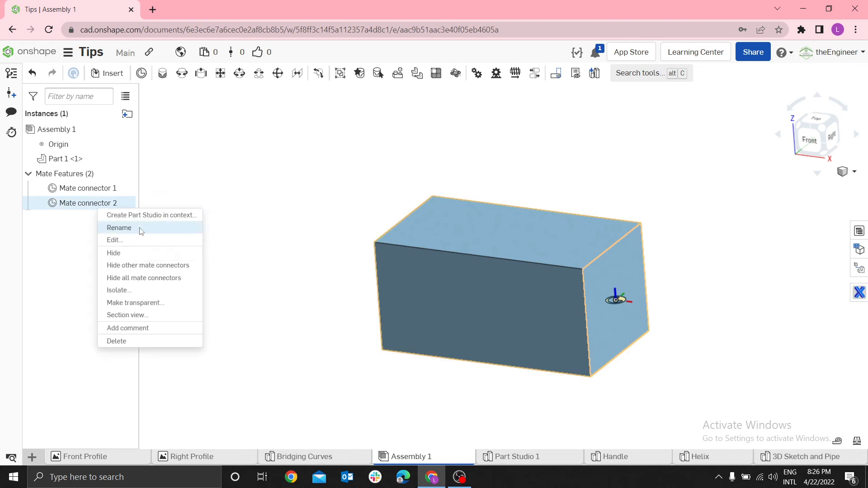
left_click(117, 342)
right_click(98, 189)
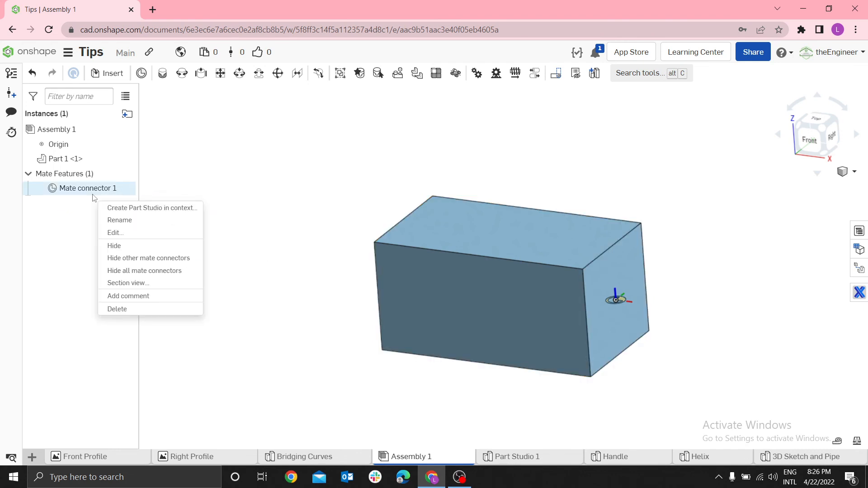
left_click(216, 297)
key("Delete")
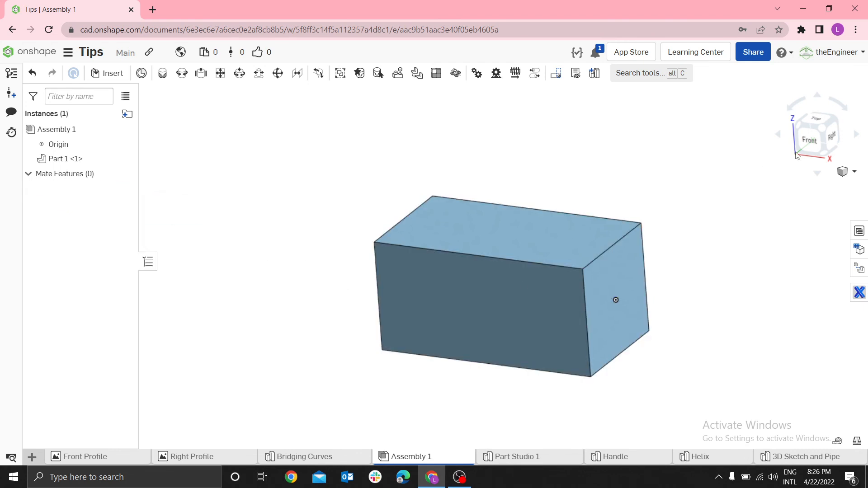
Rotate the block counterclockwise freehand in the front view with the triad manipulator, and undo the rotation
left_click(814, 141)
scroll(643, 276, "down", 5)
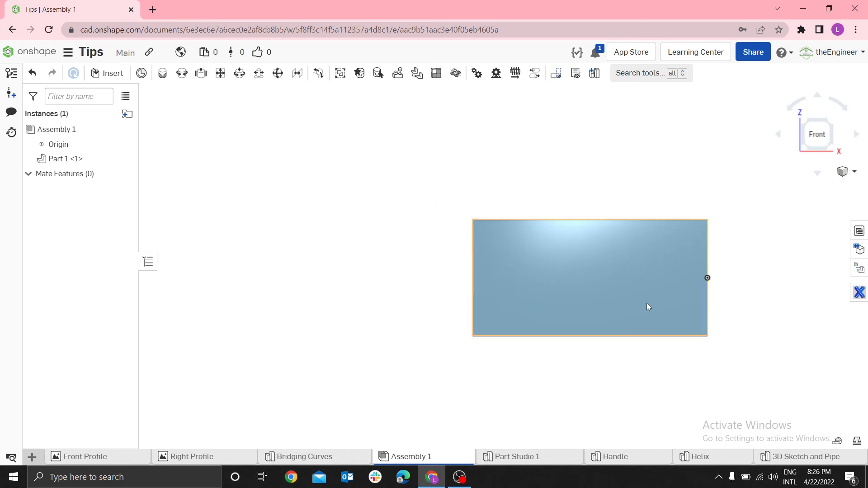
left_click(562, 220)
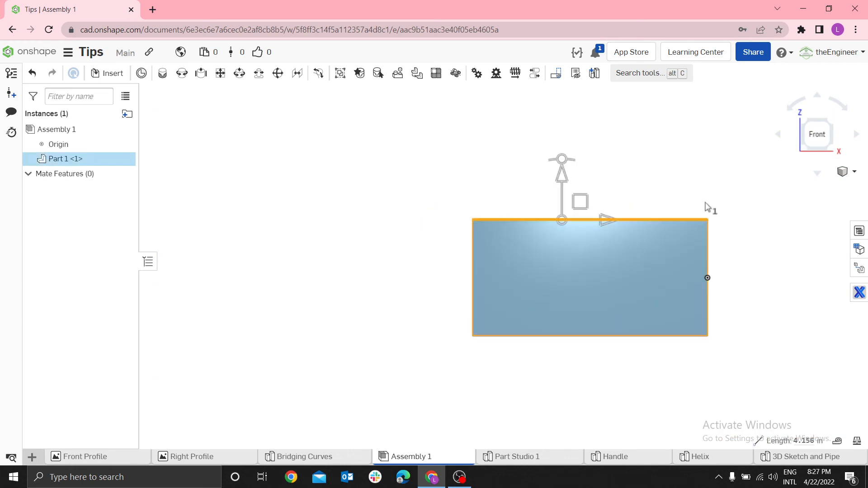
left_click(743, 178)
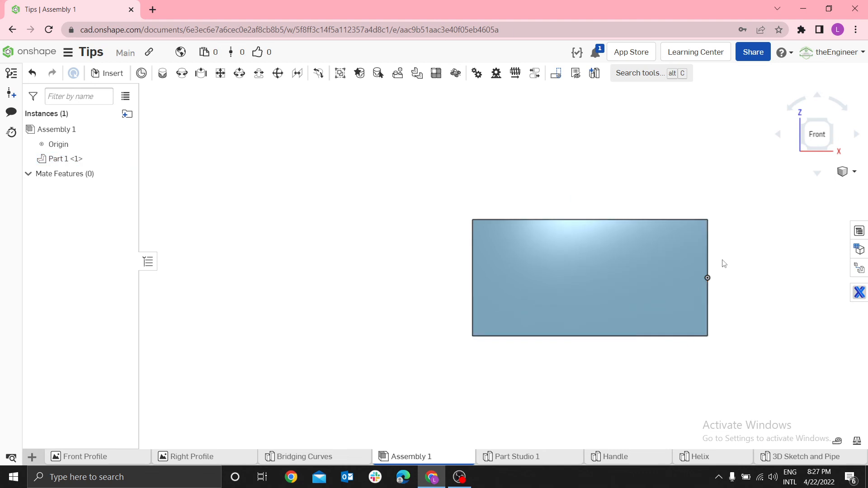
right_click(593, 251)
left_click(554, 257)
left_click(586, 288)
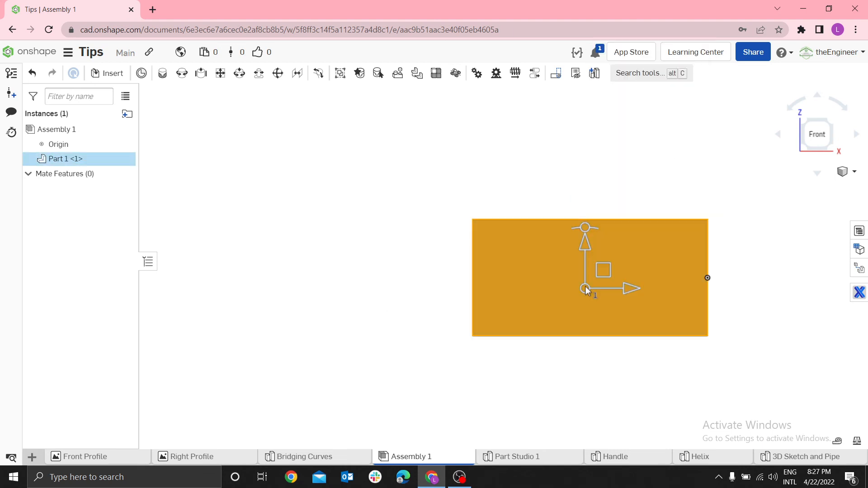
left_click_drag(586, 229, 562, 221)
left_click(686, 355)
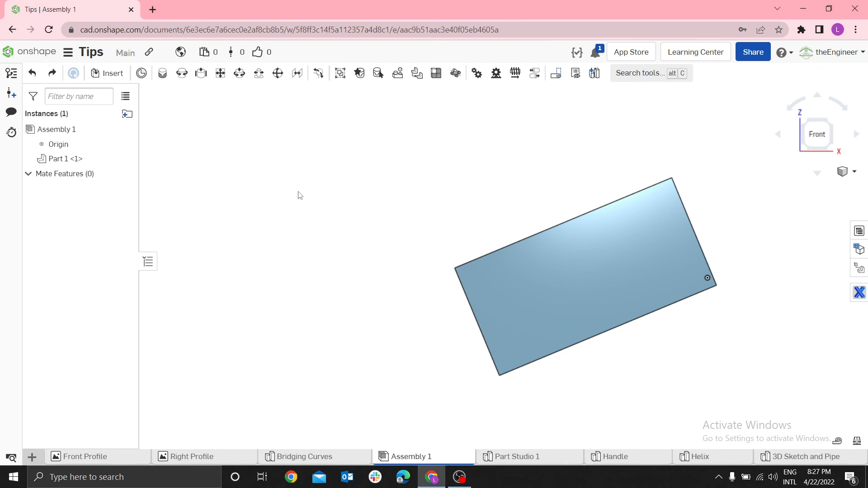
key("ctrl+z")
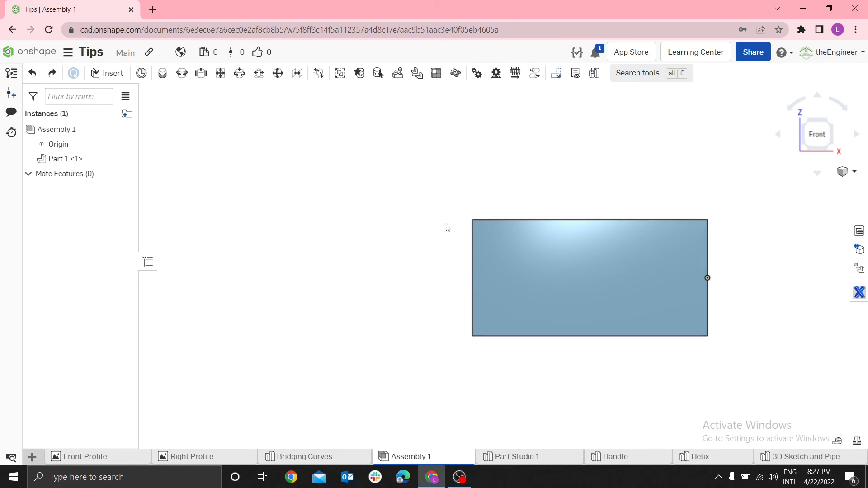
Move the block away from the assembly origin
key("shift+7")
scroll(510, 317, "up", 3)
scroll(526, 324, "down", 8)
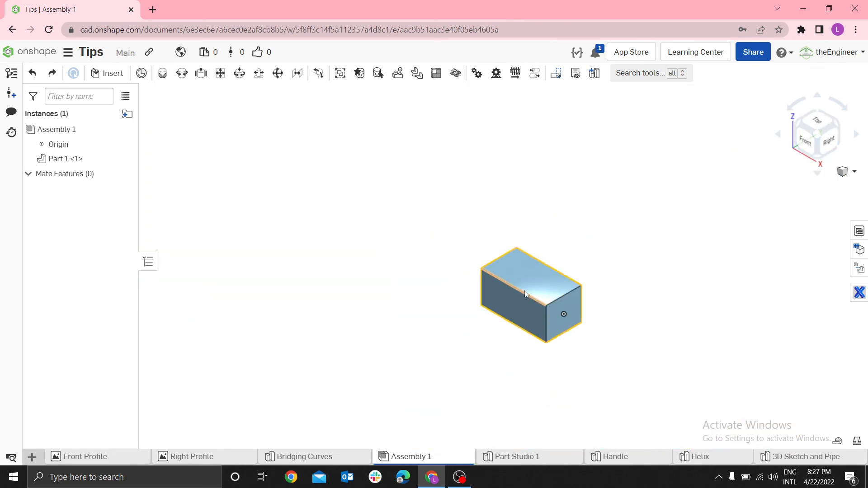
key("ctrl+y")
scroll(561, 317, "up", 3)
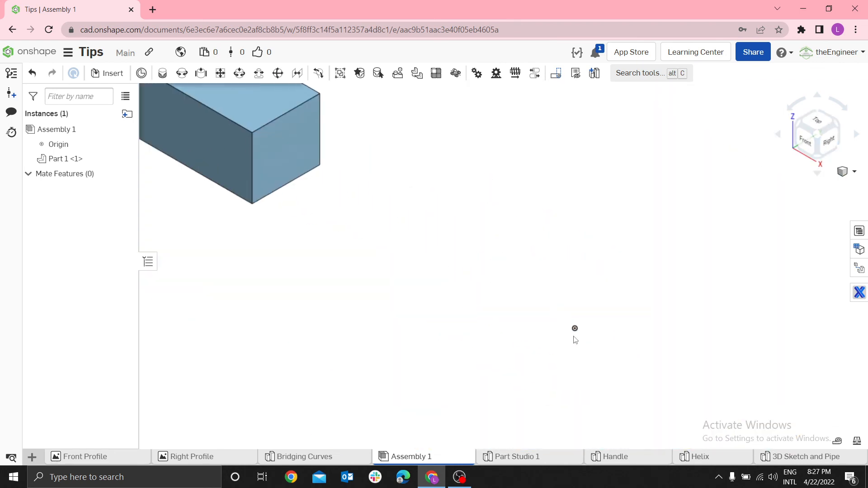
Place a mate connector on the assembly origin, aligned with the origin's Z axis
key("m")
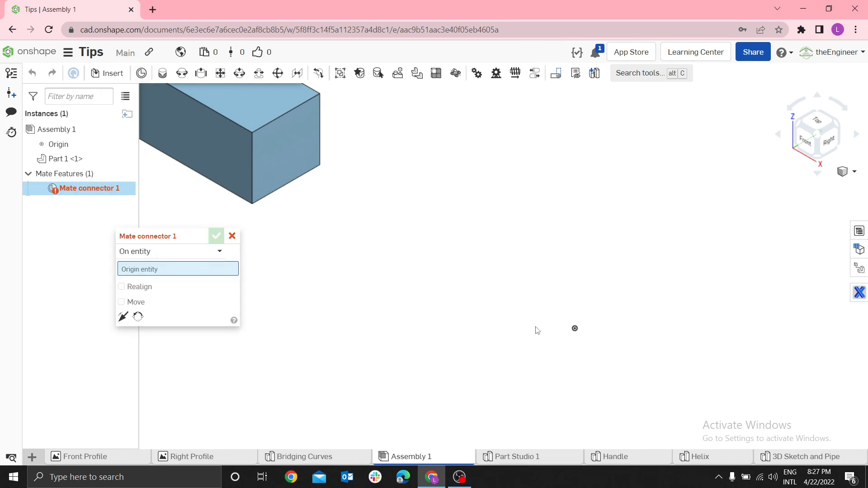
left_click(576, 328)
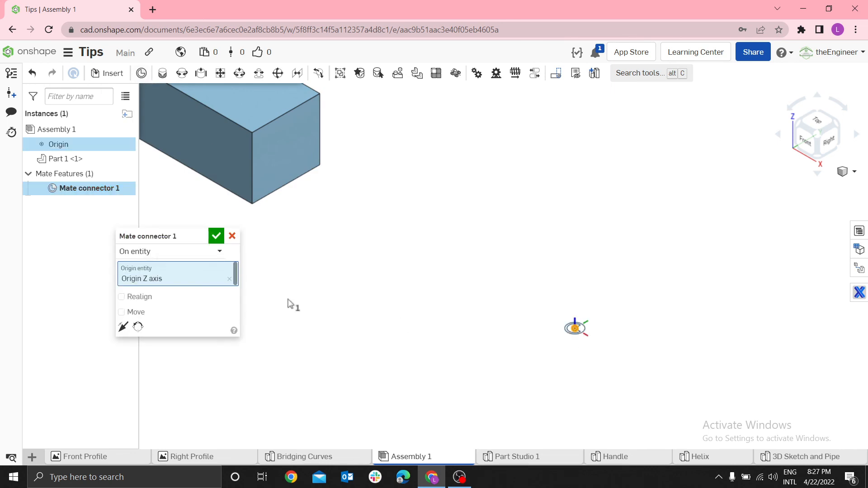
left_click(217, 237)
Add a second mate connector at the center of the block's bottom face
scroll(338, 188, "down", 2)
scroll(278, 120, "up", 4)
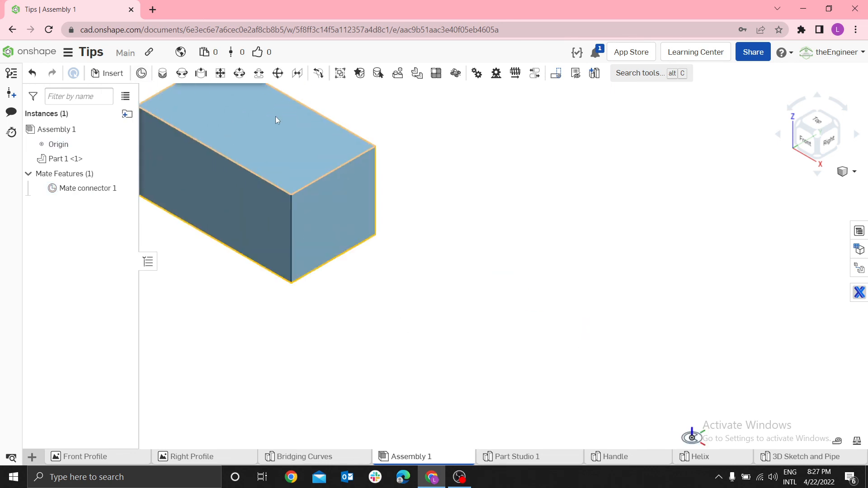
middle_click_drag(276, 144, 500, 292)
scroll(482, 304, "down", 3)
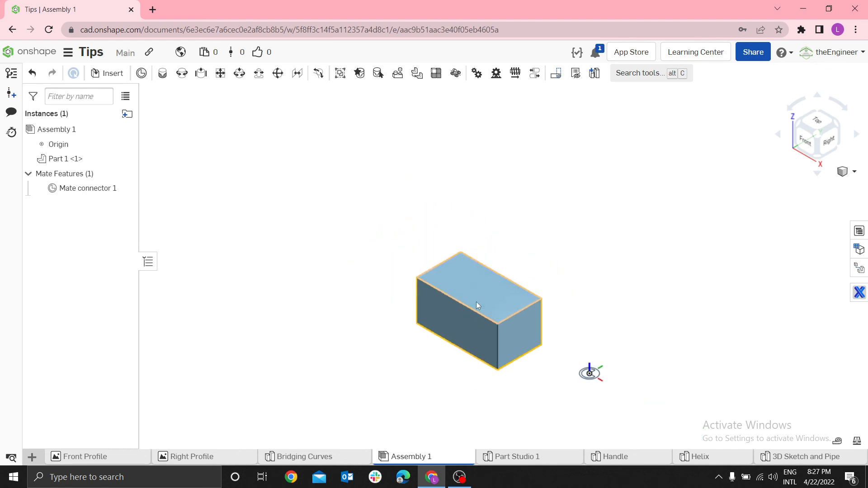
right_click_drag(484, 295, 510, 236)
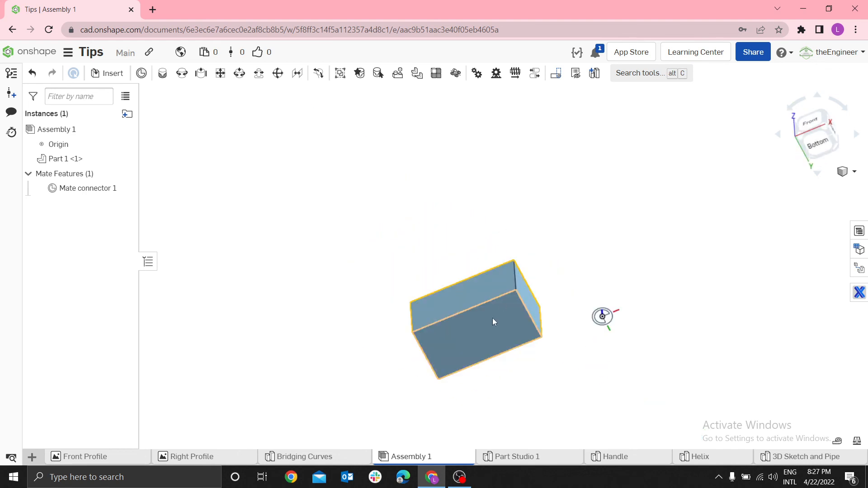
left_click(141, 72)
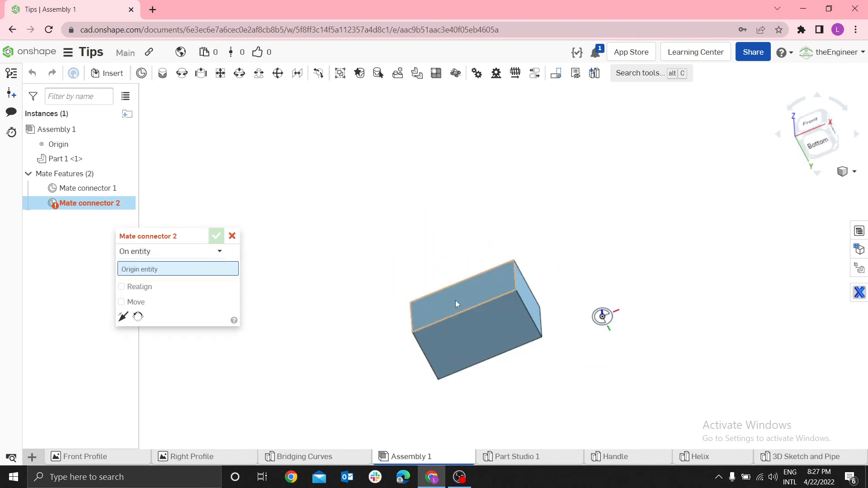
left_click(482, 337)
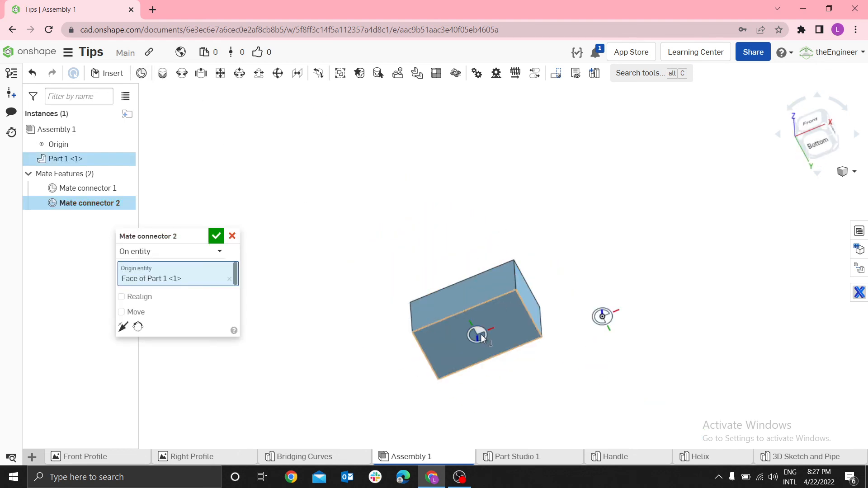
left_click(216, 236)
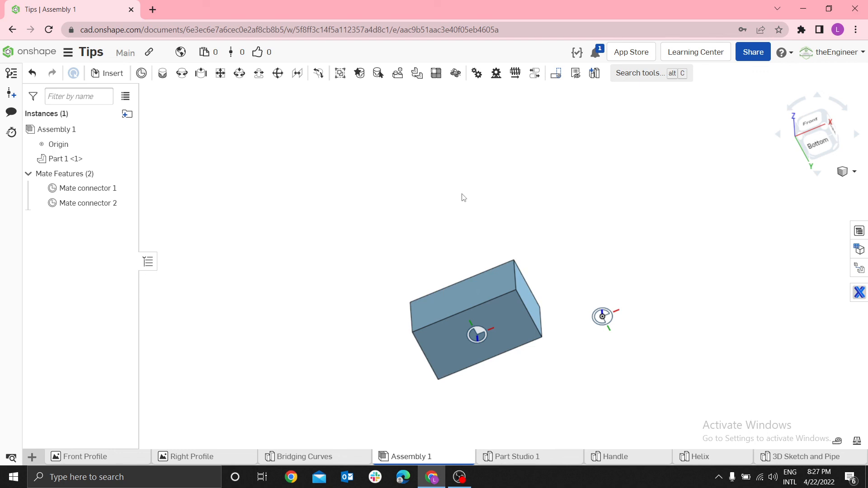
Create a Fastened mate between the origin mate connector and the block's bottom-face mate connector
right_click_drag(464, 198, 472, 249)
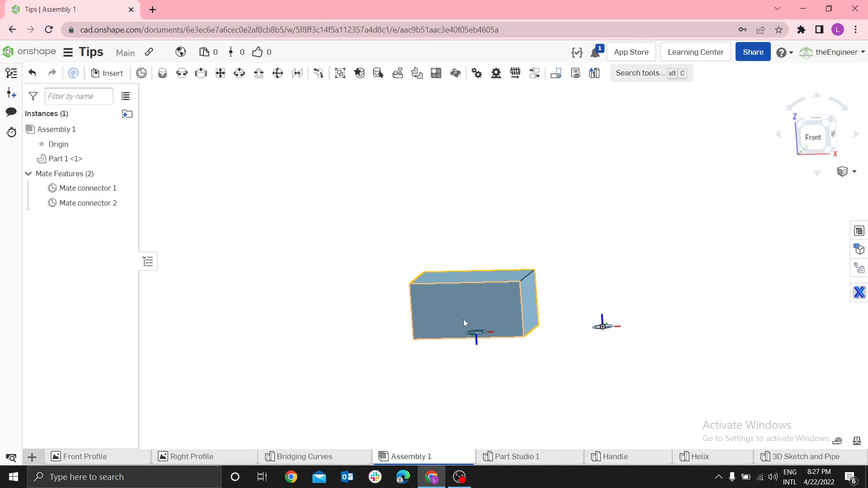
left_click(163, 74)
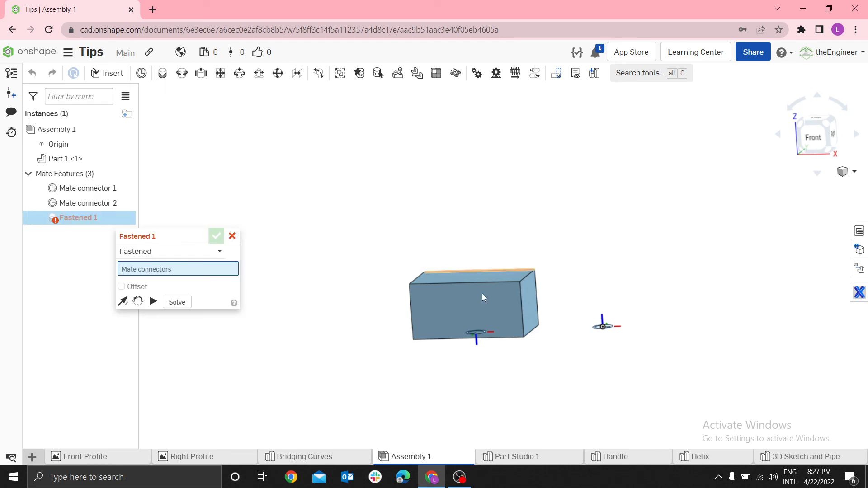
left_click(78, 190)
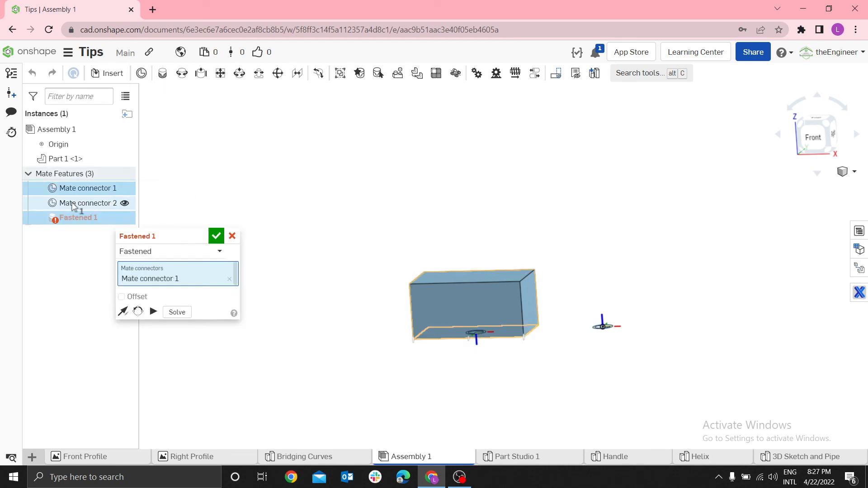
left_click(73, 204)
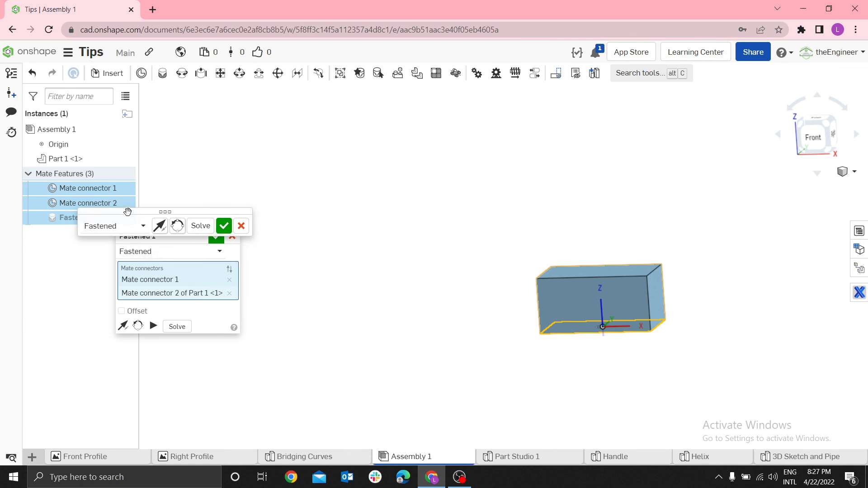
left_click_drag(128, 212, 237, 138)
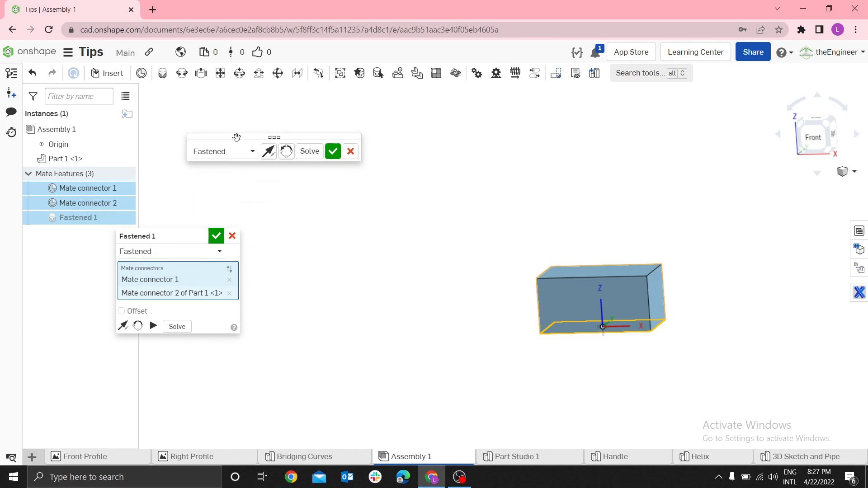
Enable the Fastened mate's offset and rotate the block about Y by 5 degrees, checking it in the front view
left_click(122, 312)
left_click(812, 138)
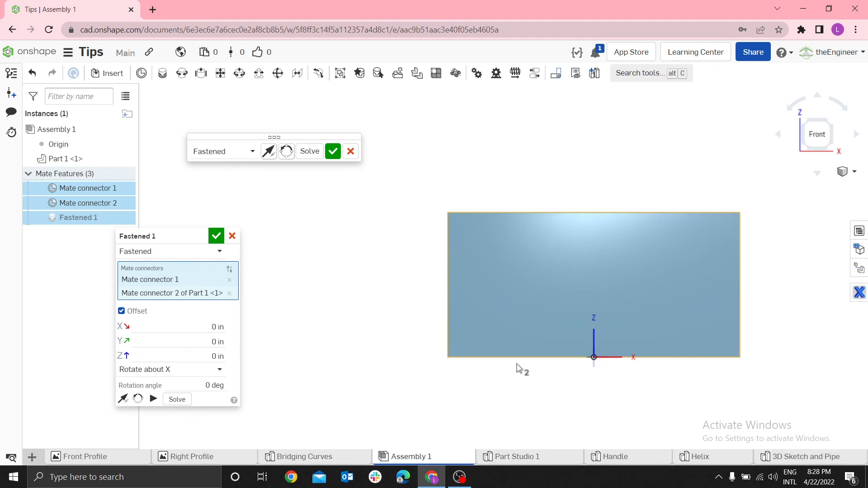
mouse_move(473, 376)
right_mouse_down()
mouse_move(457, 357)
mouse_move(470, 366)
right_mouse_up()
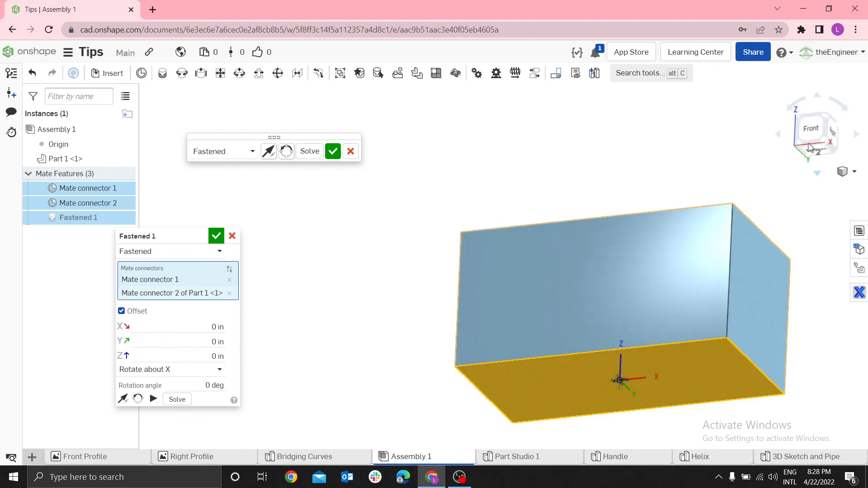
left_click(625, 397)
left_click(810, 130)
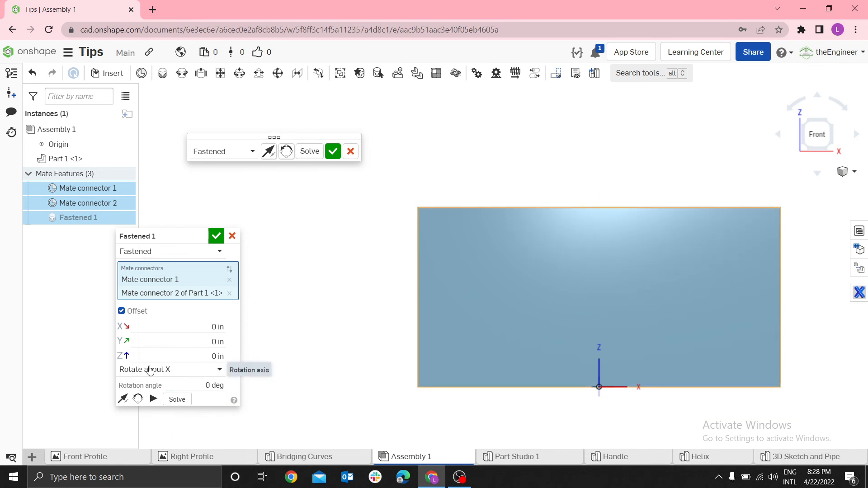
left_click(211, 370)
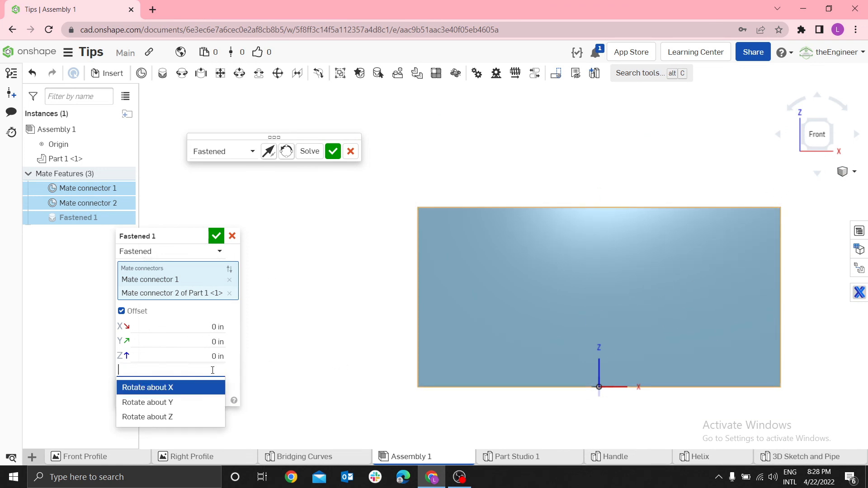
left_click(172, 403)
left_click(201, 386)
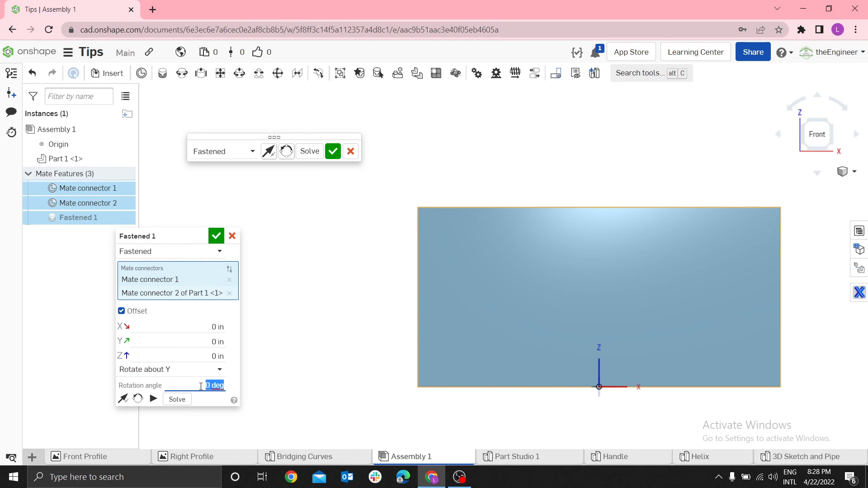
type("5")
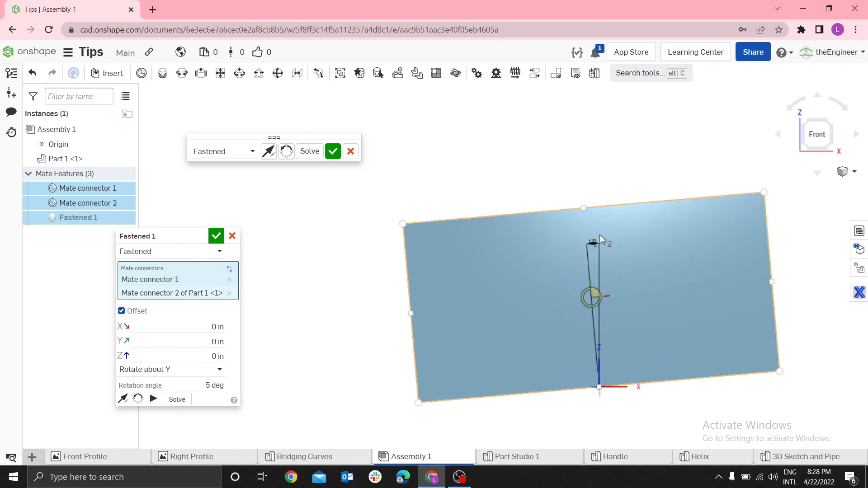
Set the Fastened mate's rotation angle to 45 degrees and accept the mate
left_click(216, 385)
type("45")
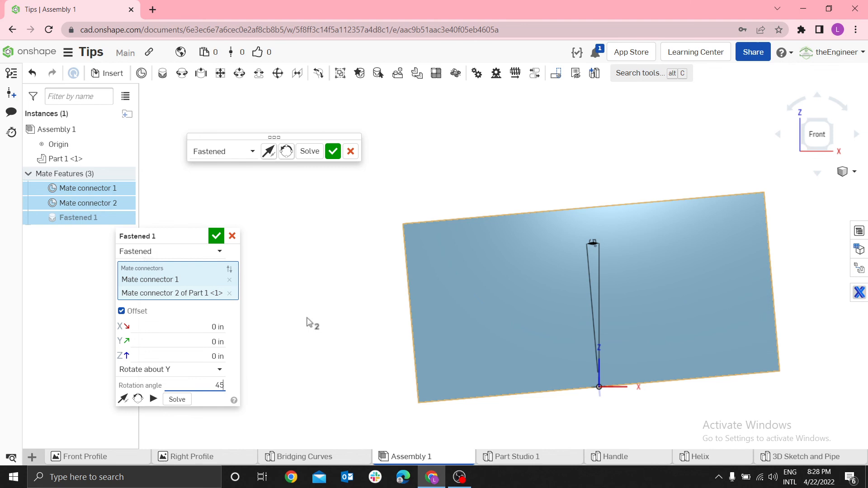
key("Return")
left_click(216, 236)
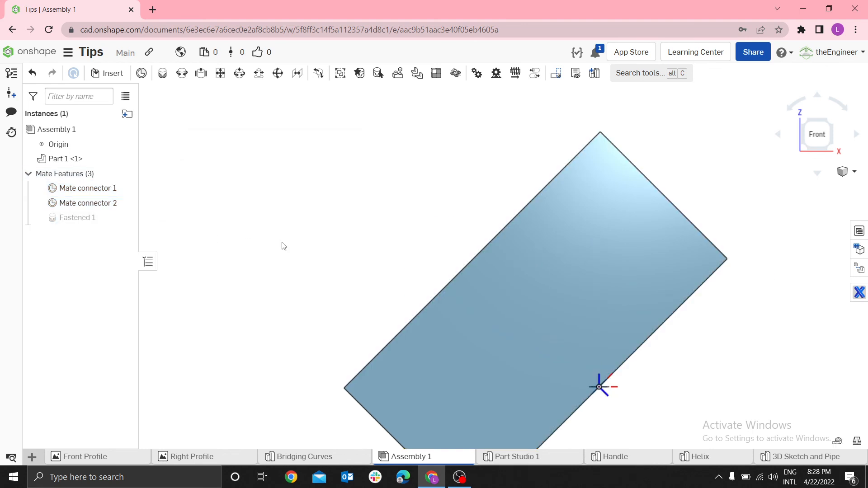
scroll(290, 238, "down", 3)
scroll(436, 300, "up", 5)
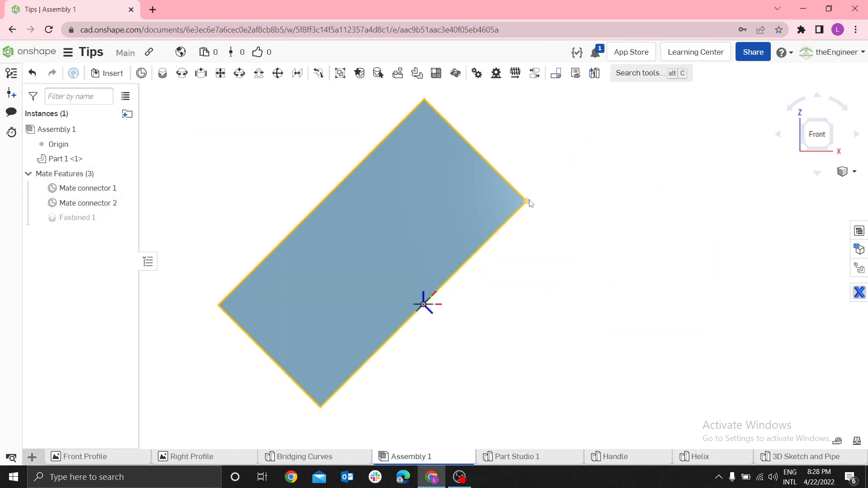